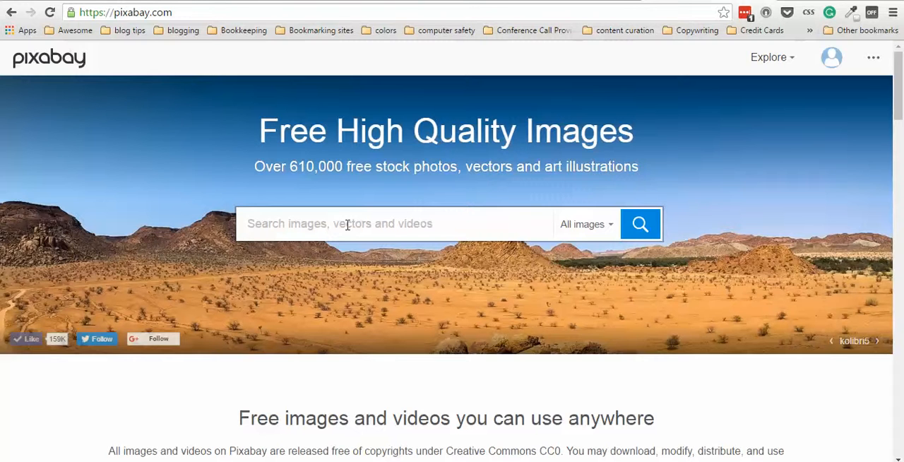
# Search Pixabay for images matching "walking trail".
pyautogui.click(347, 224)
pyautogui.write('walking trai')
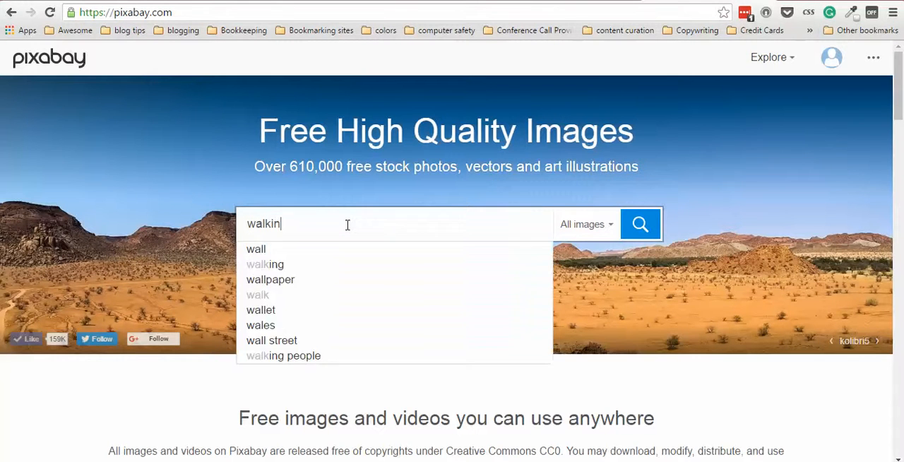
pyautogui.write('l')
pyautogui.press('Return')
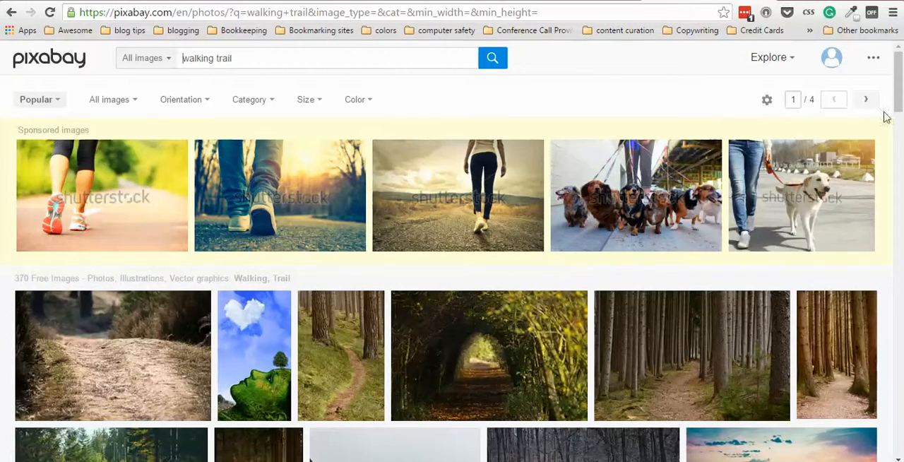
# Browse the image results and open the photo of the wooden boardwalk with rope railings at sunset.
pyautogui.moveTo(899, 83); pyautogui.dragTo(901, 182)
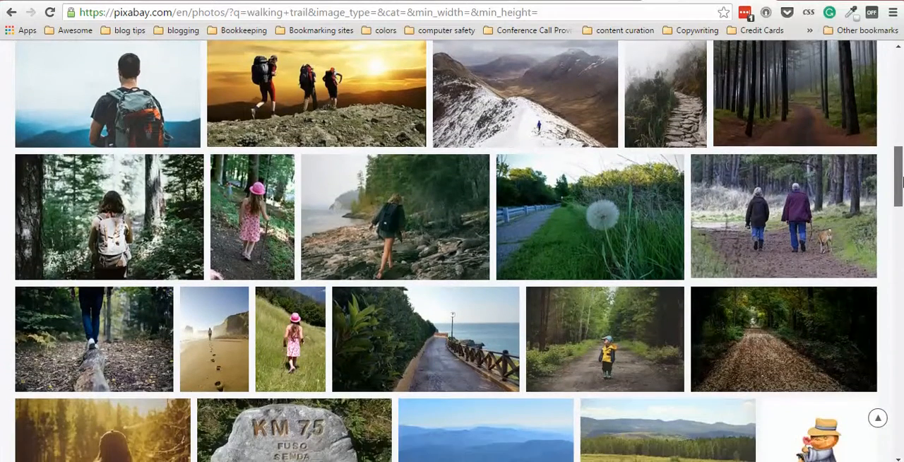
pyautogui.moveTo(901, 183); pyautogui.dragTo(893, 113)
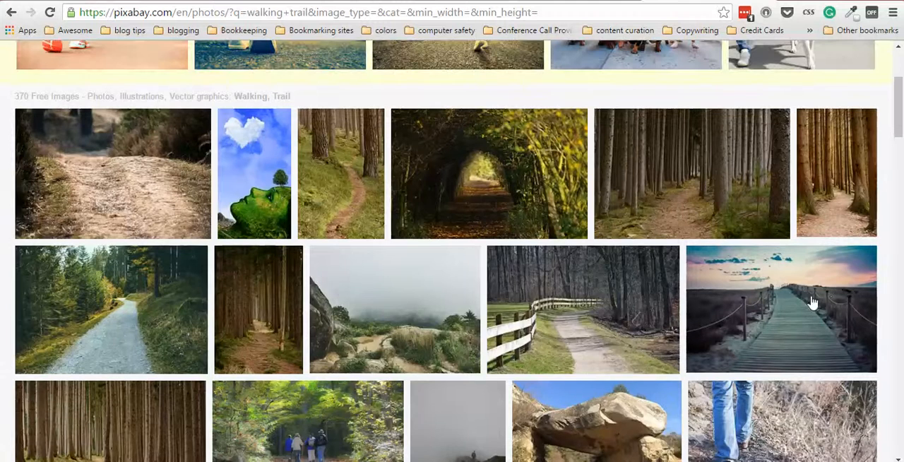
pyautogui.click(791, 310)
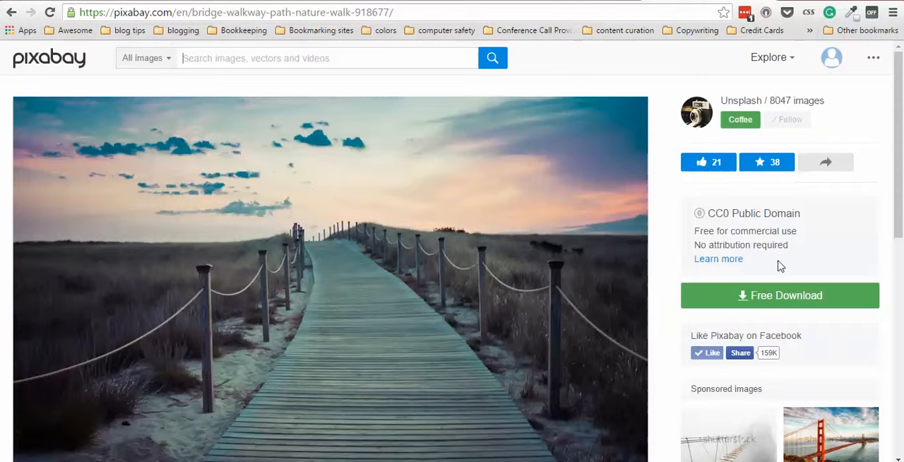
# Download the boardwalk photo in size L, 1920×1276.
pyautogui.click(775, 299)
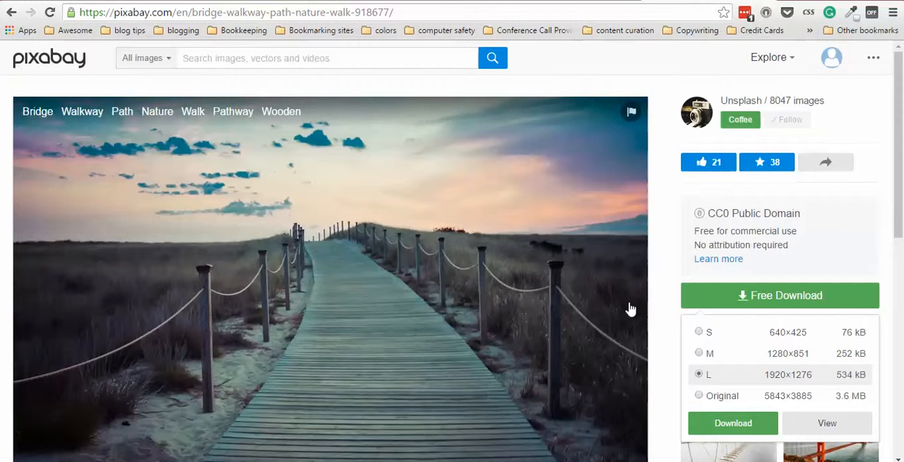
pyautogui.click(725, 426)
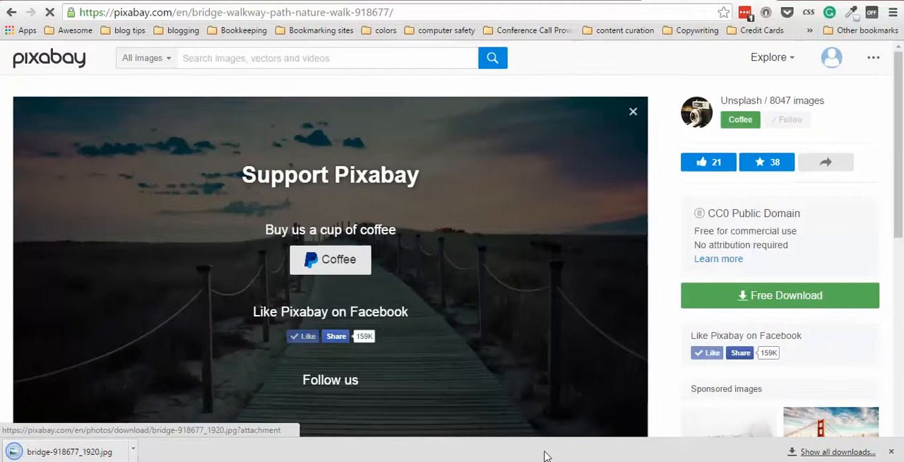
pyautogui.moveTo(41, 456); pyautogui.dragTo(113, 443)
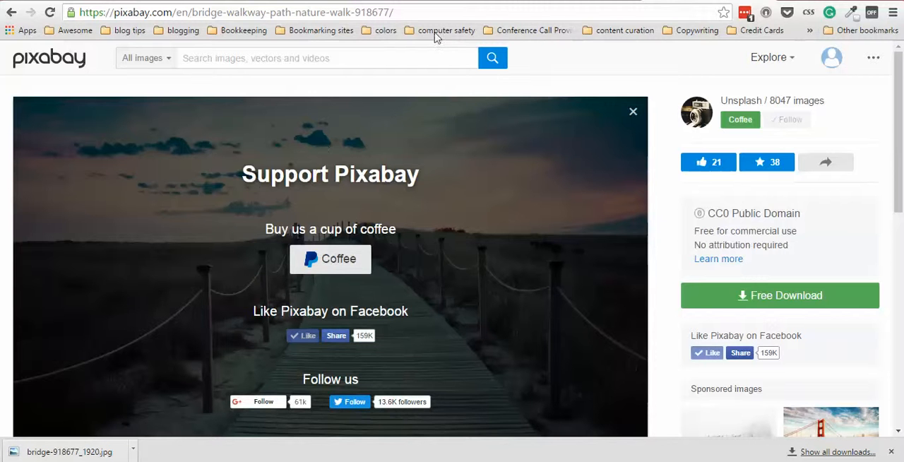
# Switch to PicMonkey and open the downloaded boardwalk photo from the Downloads folder in the photo editor.
pyautogui.hotkey('ctrl', 'Tab')
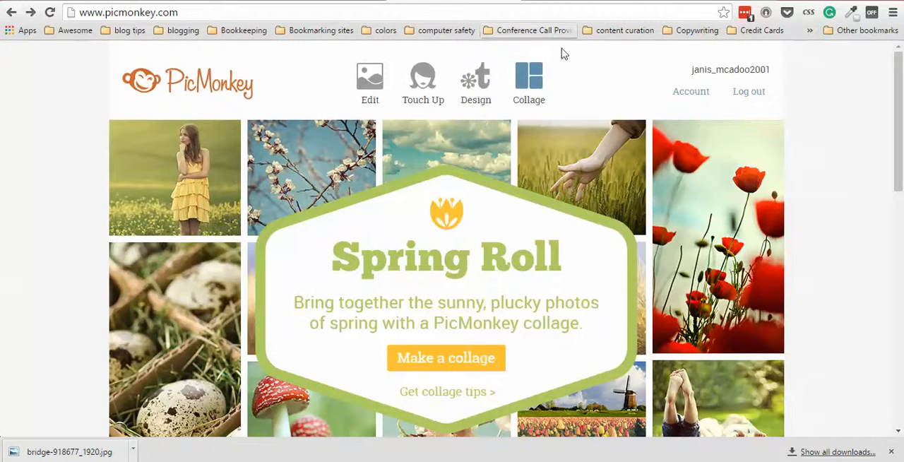
pyautogui.click(529, 79)
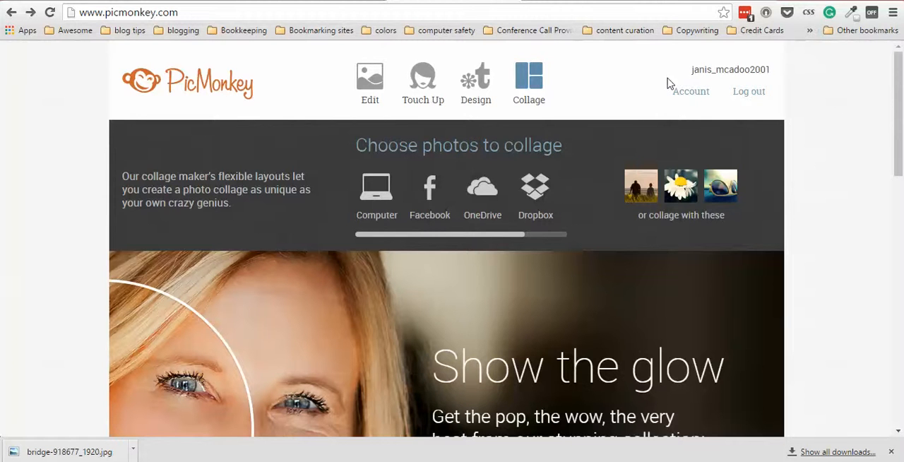
pyautogui.moveTo(353, 83)
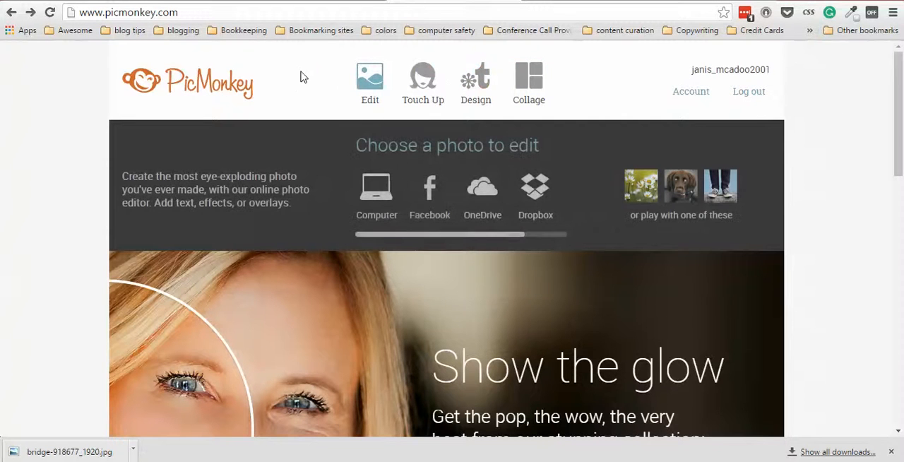
pyautogui.click(373, 80)
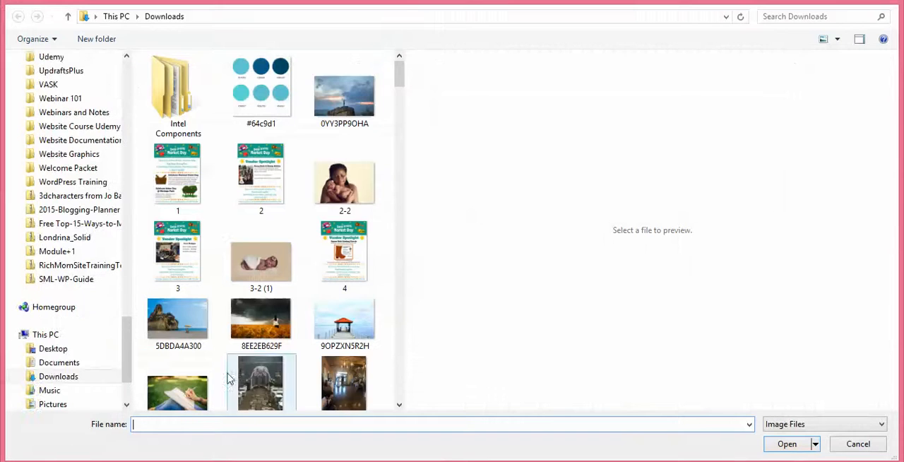
pyautogui.moveTo(399, 79); pyautogui.dragTo(409, 206)
pyautogui.click(275, 322)
pyautogui.doubleClick(249, 323)
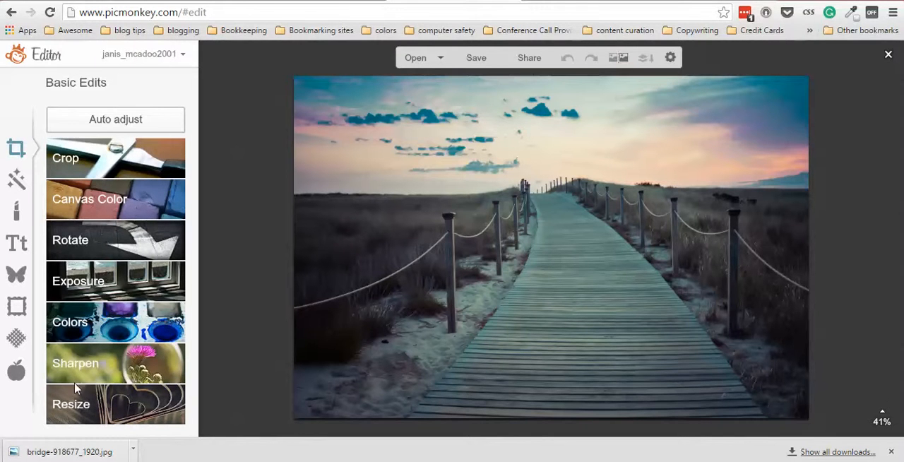
# Start a crop of the photo at 1080 x 675 pixels with the photo scaled to that size.
pyautogui.click(99, 161)
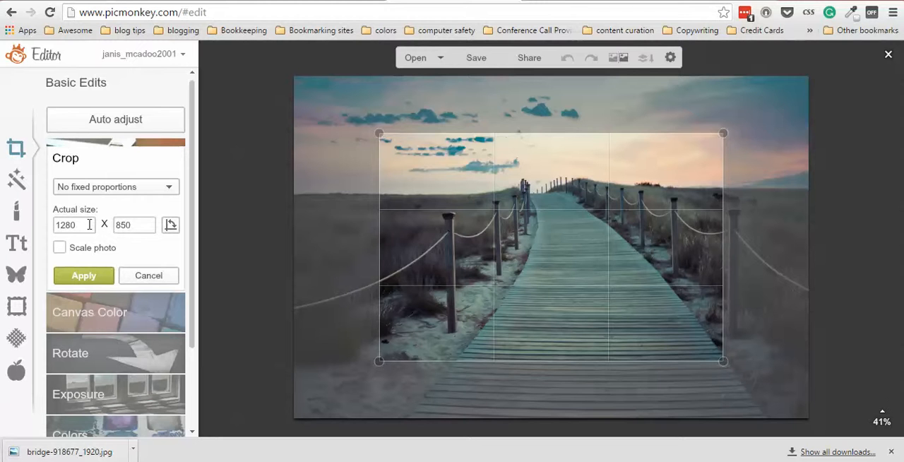
pyautogui.moveTo(89, 223); pyautogui.dragTo(2, 221)
pyautogui.write('1080')
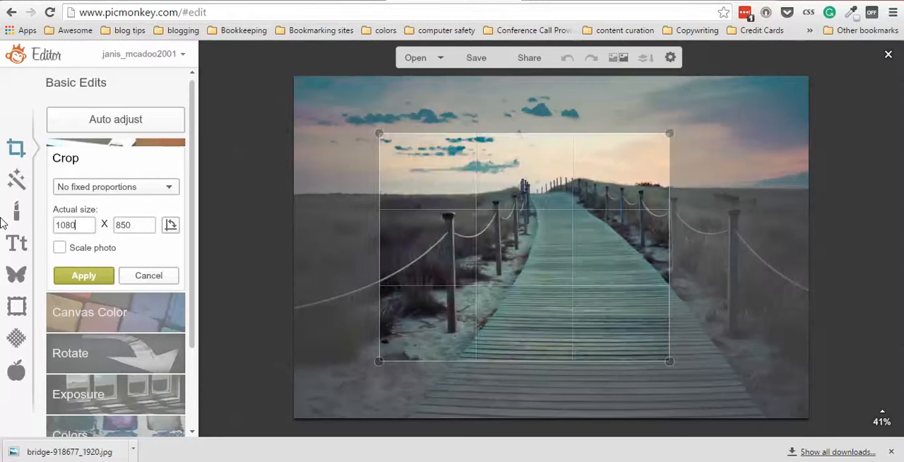
pyautogui.press('Tab')
pyautogui.write('675')
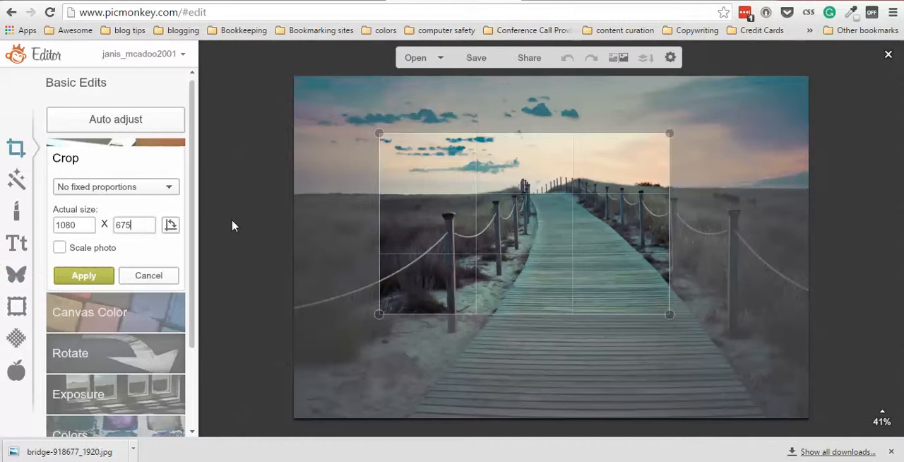
pyautogui.click(60, 248)
# Enlarge the crop frame, place it against the photo's upper edge around the sky and both front posts, and apply the crop.
pyautogui.moveTo(668, 315); pyautogui.dragTo(754, 365)
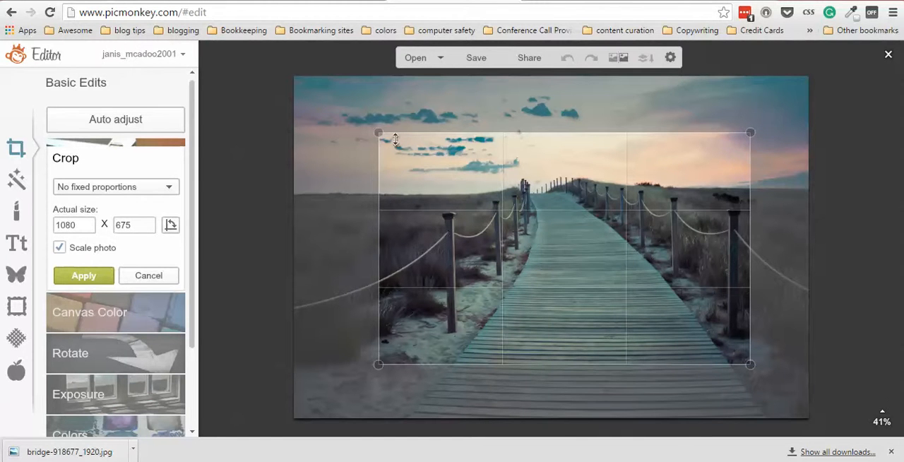
pyautogui.moveTo(379, 132); pyautogui.dragTo(279, 68)
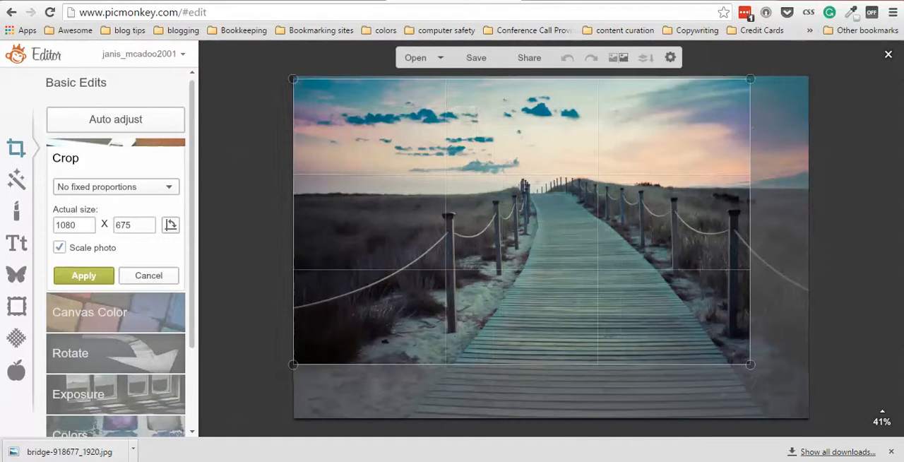
pyautogui.moveTo(529, 240); pyautogui.dragTo(528, 237)
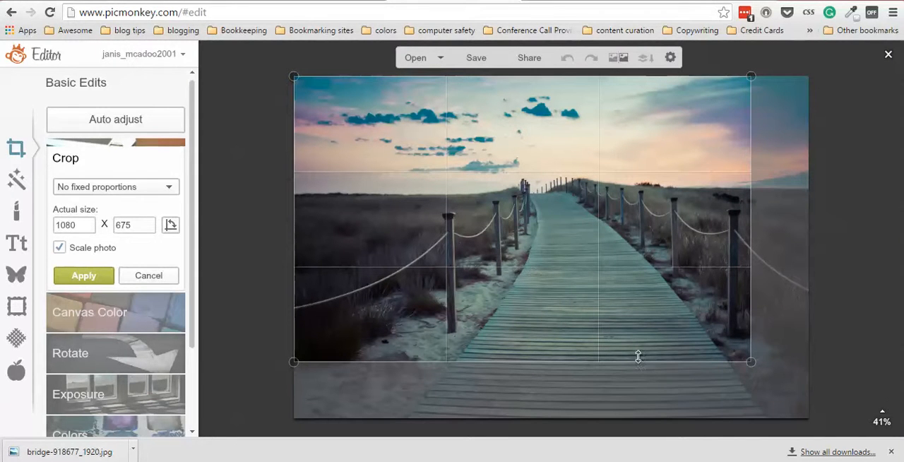
pyautogui.moveTo(751, 361); pyautogui.dragTo(726, 341)
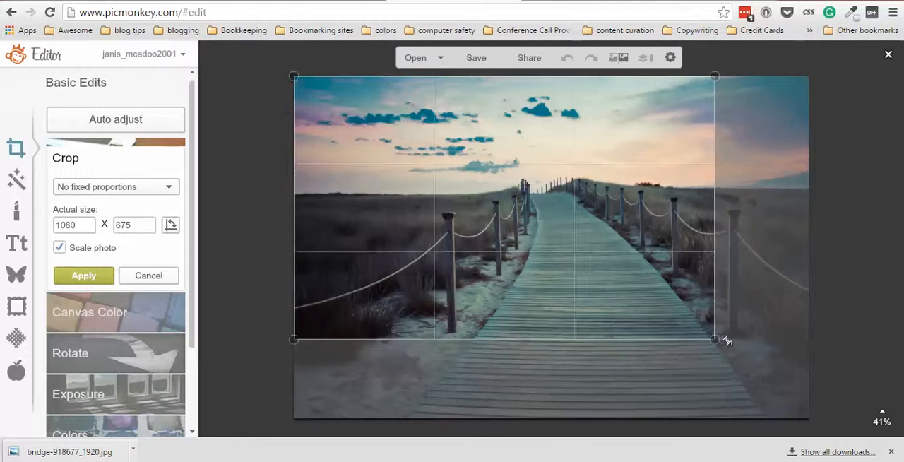
pyautogui.moveTo(569, 290); pyautogui.dragTo(606, 289)
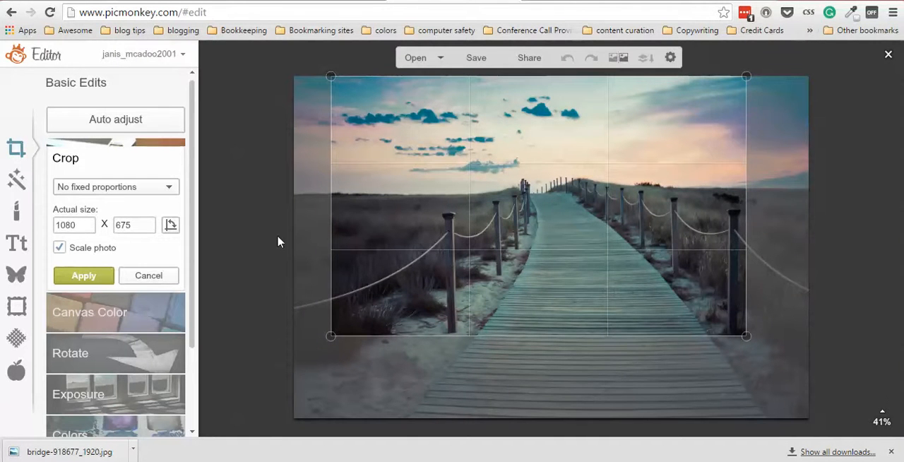
pyautogui.click(80, 278)
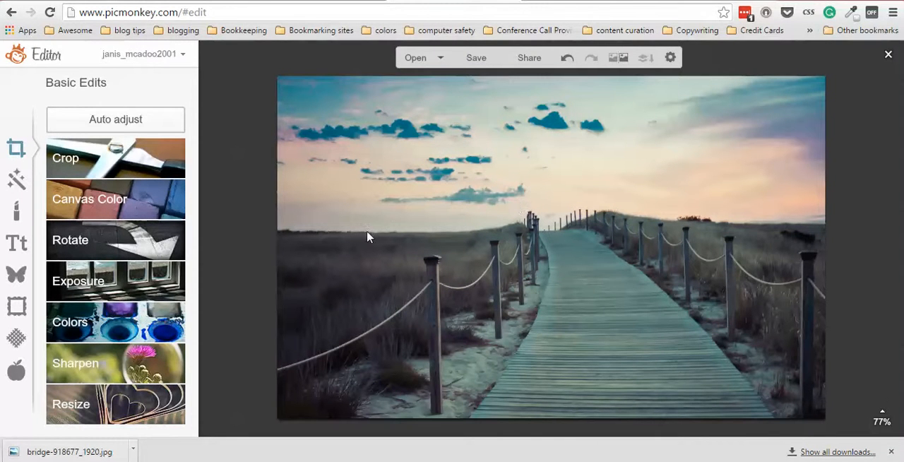
# Add a text box in the sky above the boardwalk reading "How to Walk by Faith".
pyautogui.click(15, 244)
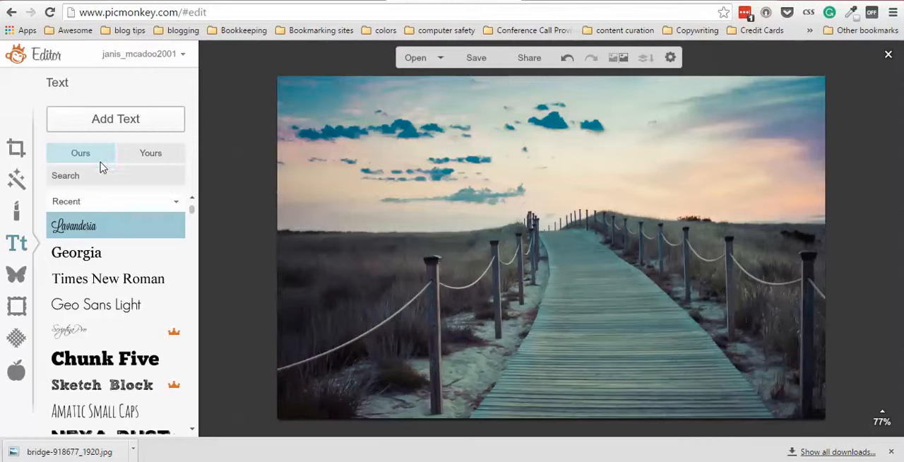
pyautogui.click(115, 122)
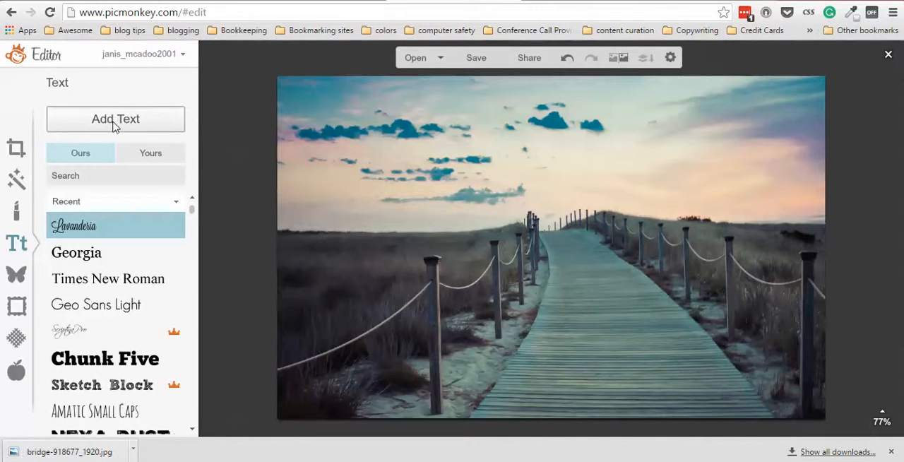
pyautogui.moveTo(517, 222); pyautogui.dragTo(497, 171)
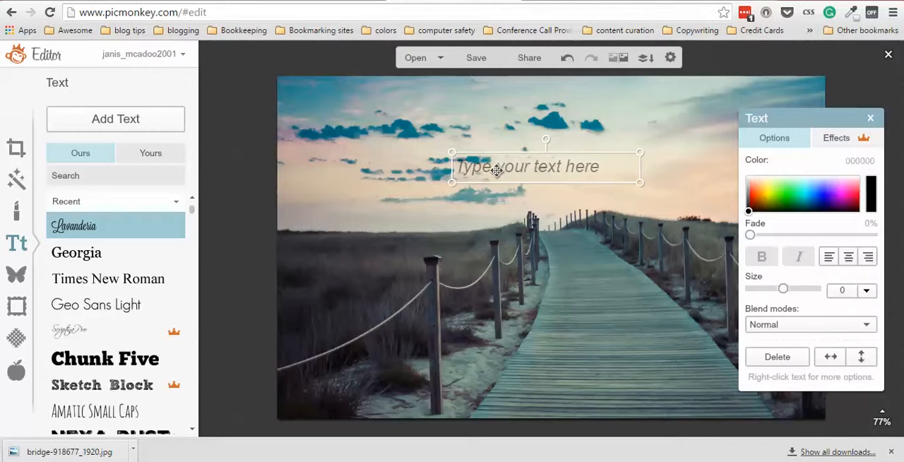
pyautogui.click(497, 170)
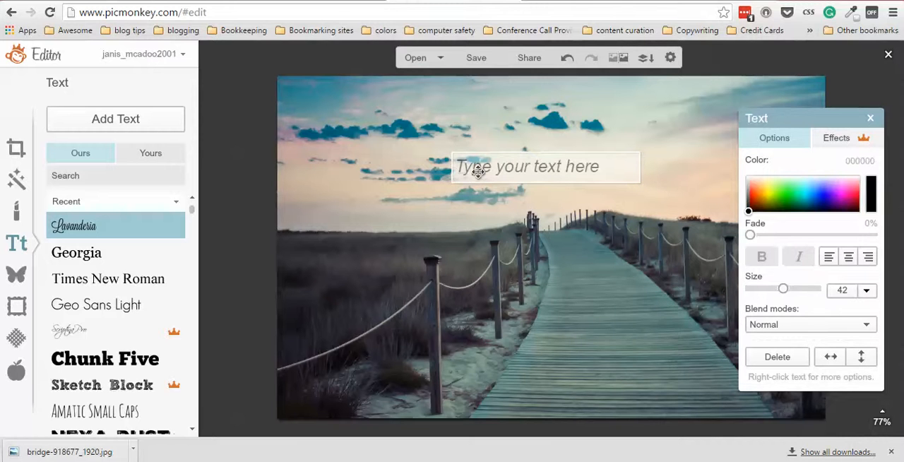
pyautogui.write('How to ')
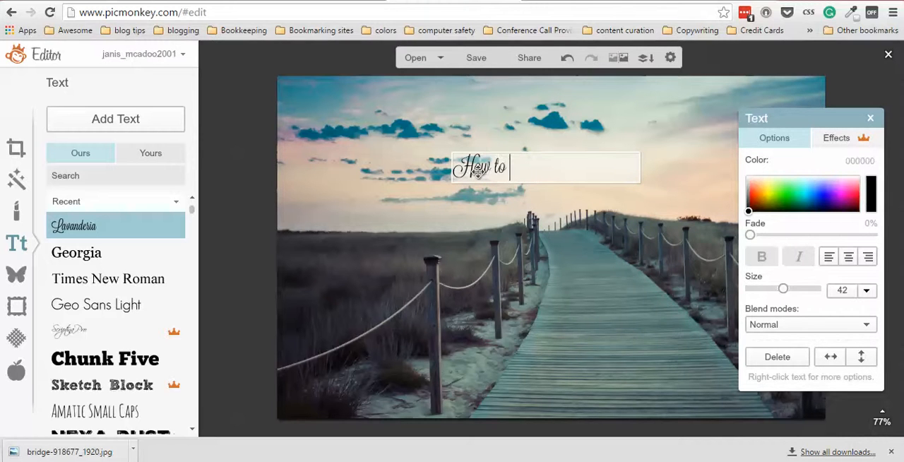
pyautogui.write('Walk')
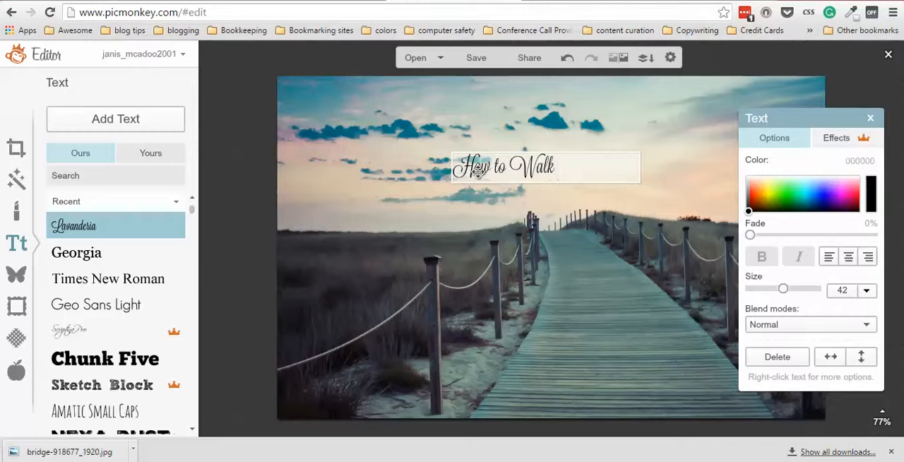
pyautogui.write(' by Fai')
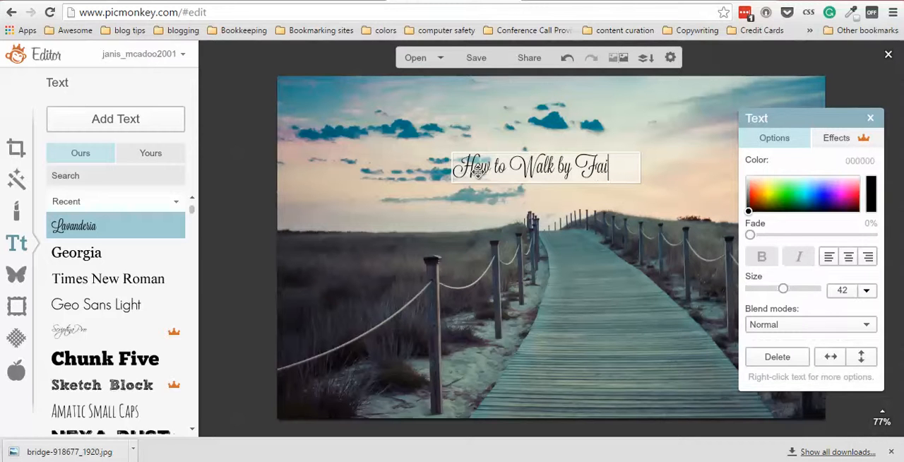
pyautogui.write('th')
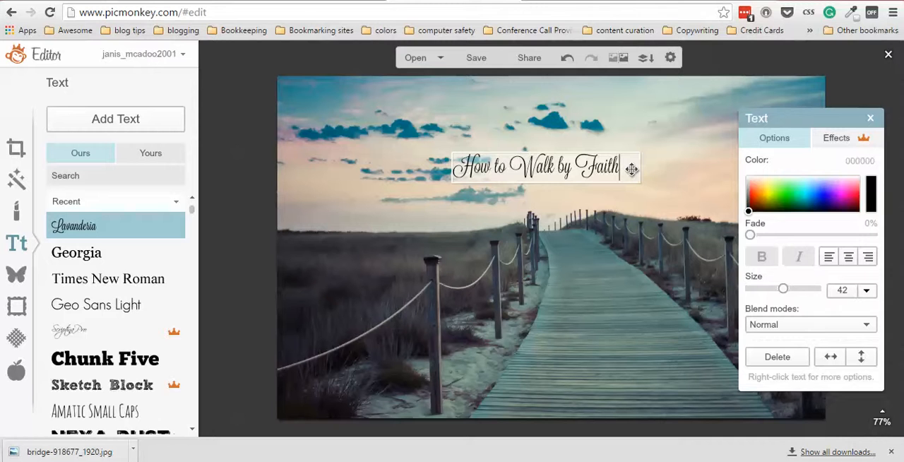
# Centre-align the "How to Walk by Faith" title text and set its font size to 72.
pyautogui.moveTo(631, 169); pyautogui.dragTo(427, 170)
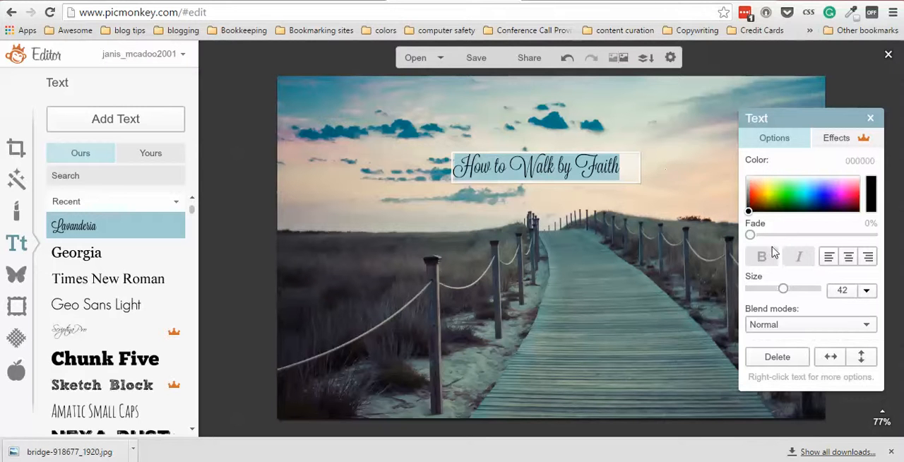
pyautogui.click(848, 257)
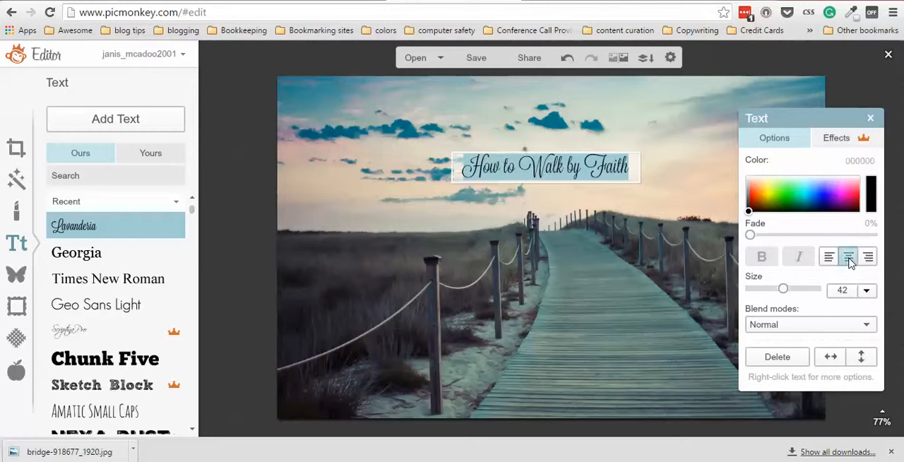
pyautogui.click(867, 292)
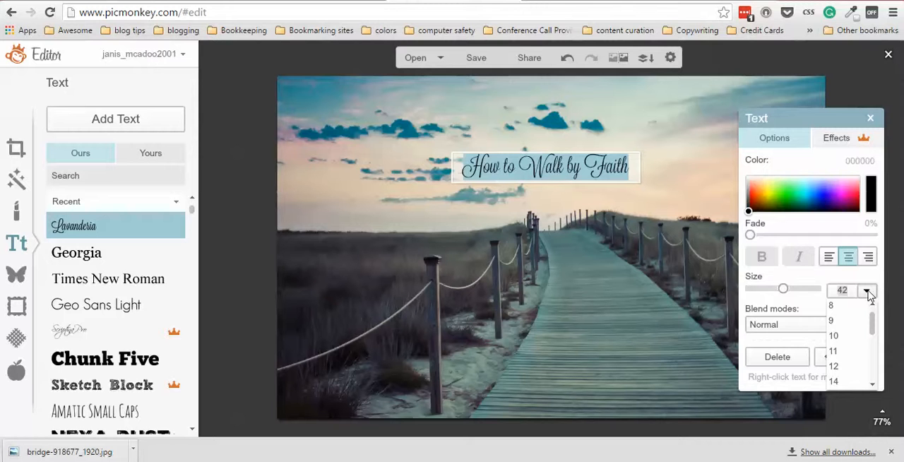
pyautogui.moveTo(872, 322); pyautogui.dragTo(876, 354)
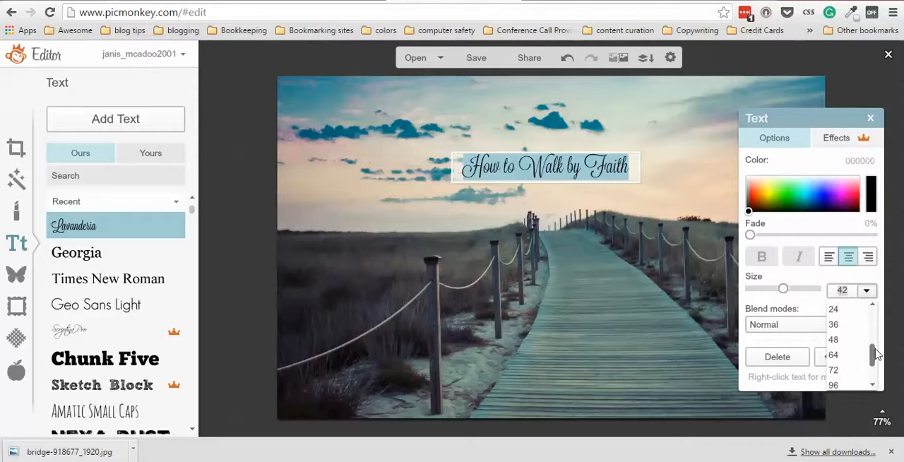
pyautogui.click(835, 369)
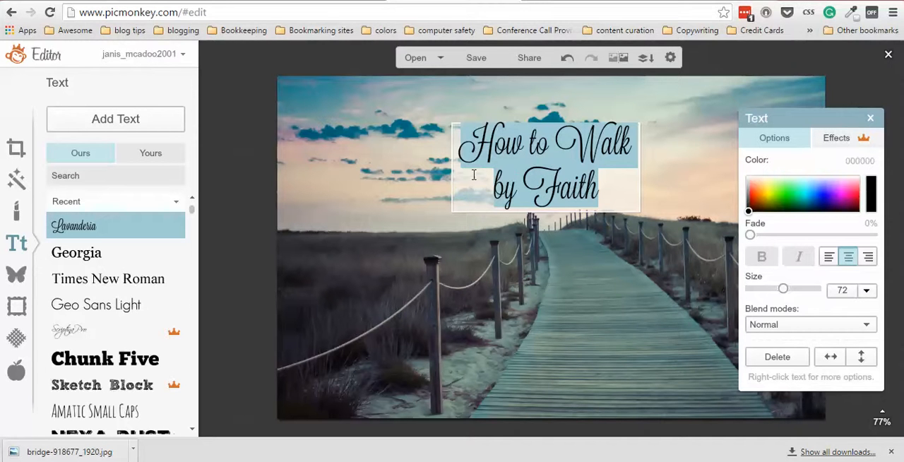
# Stretch the title's text box across the photo's full width and break the line before "Walk".
pyautogui.moveTo(452, 178); pyautogui.dragTo(274, 180)
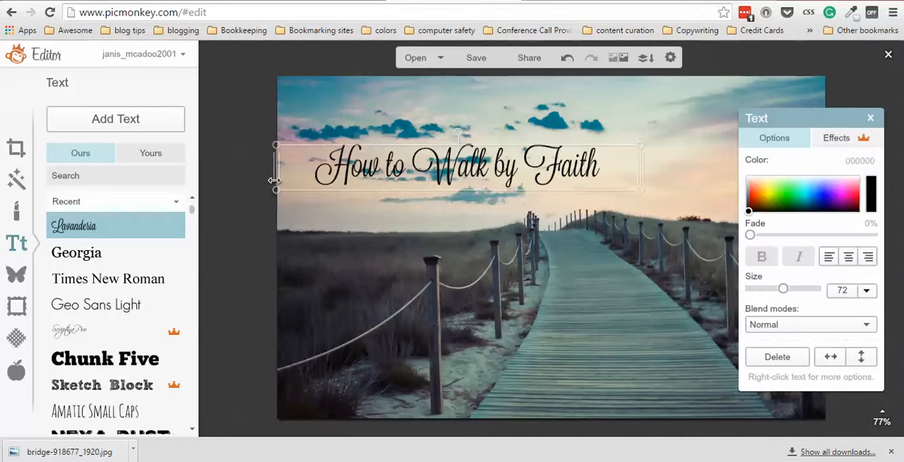
pyautogui.moveTo(274, 180); pyautogui.dragTo(274, 181)
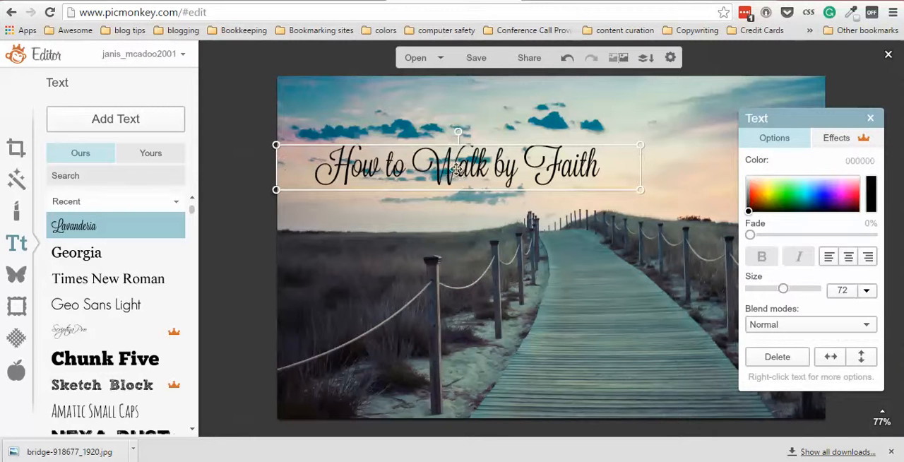
pyautogui.moveTo(642, 165); pyautogui.dragTo(827, 166)
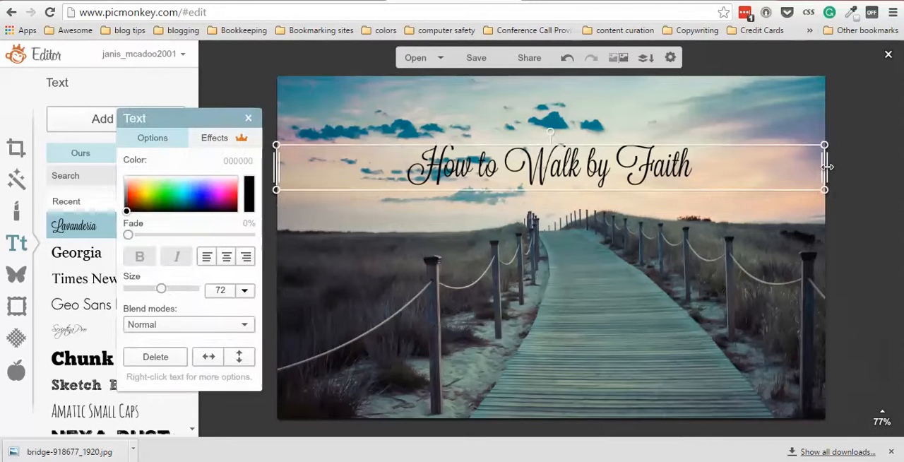
pyautogui.click(521, 166)
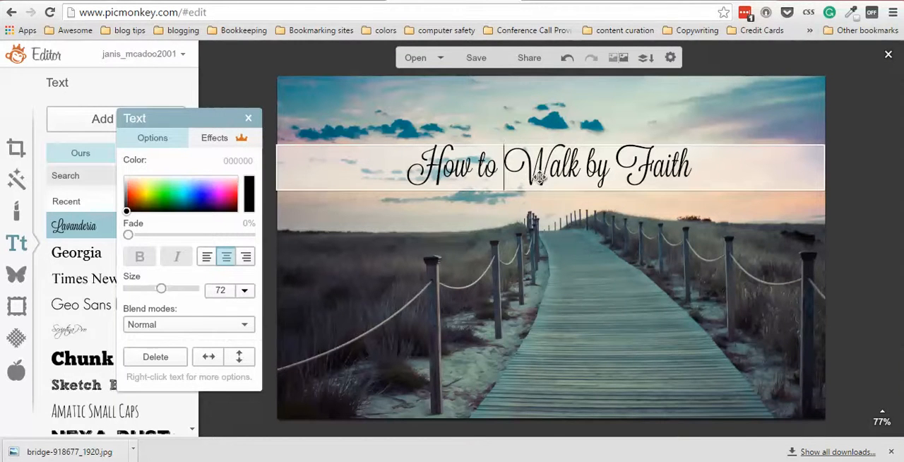
pyautogui.press('Return')
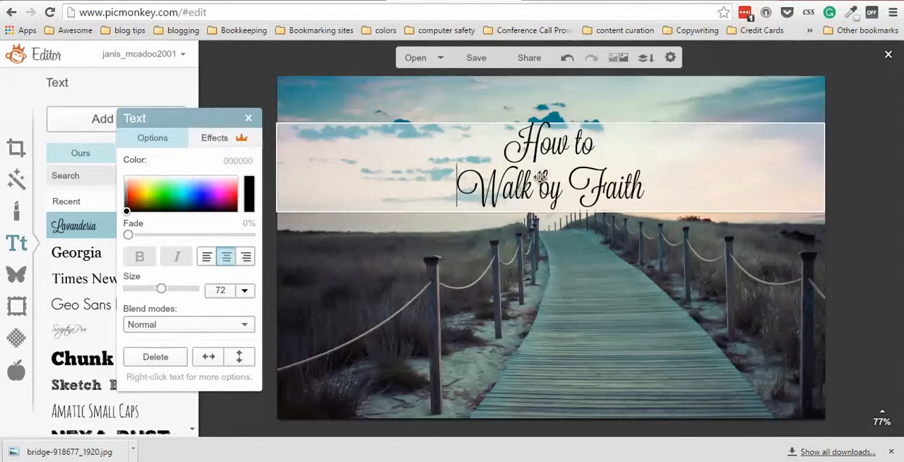
pyautogui.click(614, 298)
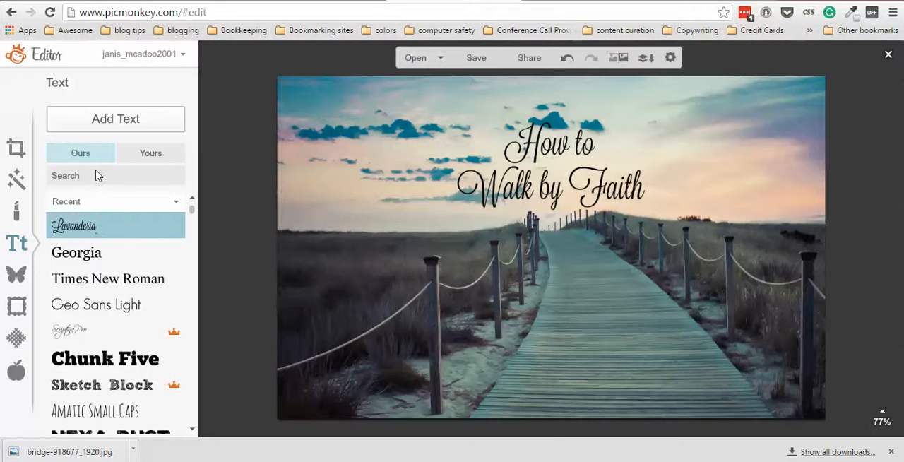
# Add a second text box on the boardwalk near the photo's lower edge reading "Heartwingsblog.com".
pyautogui.click(104, 124)
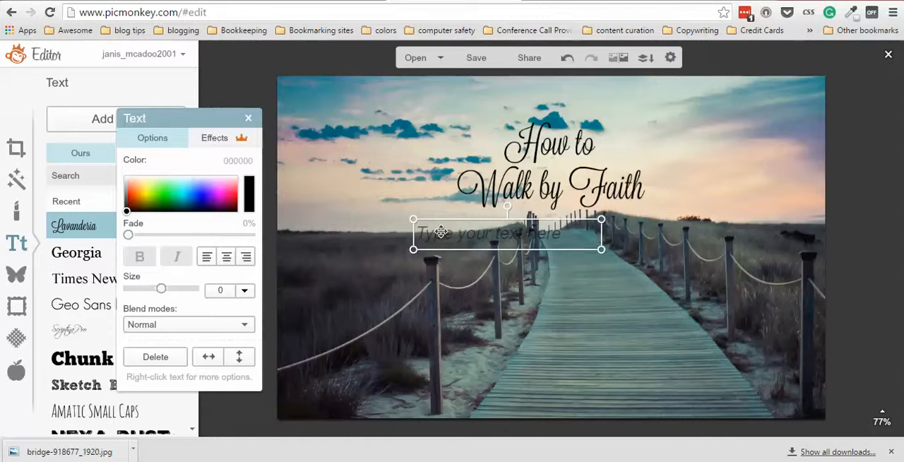
pyautogui.moveTo(441, 231); pyautogui.dragTo(513, 385)
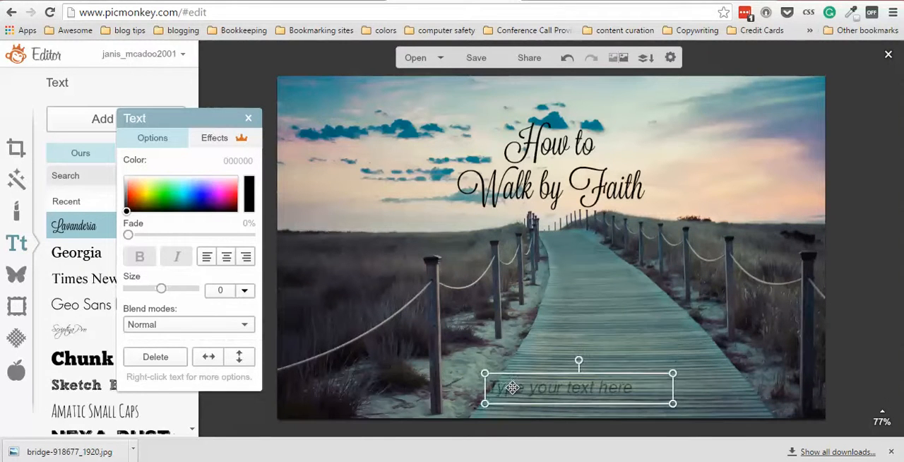
pyautogui.click(532, 386)
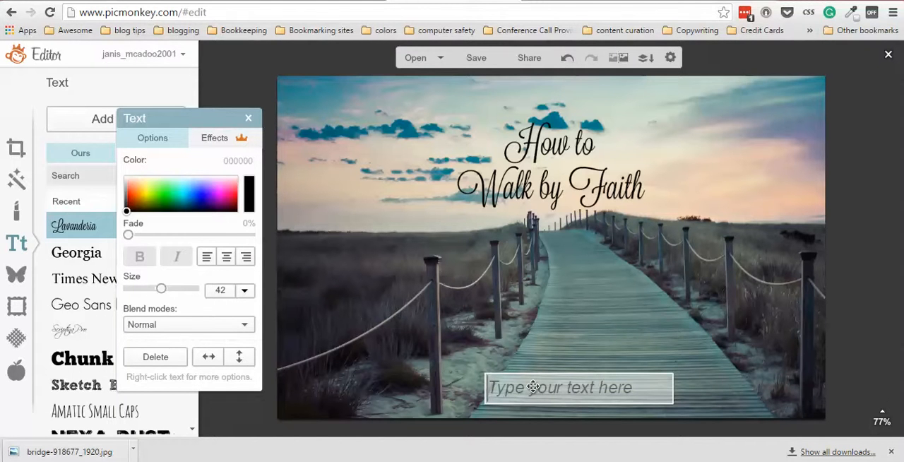
pyautogui.write('He')
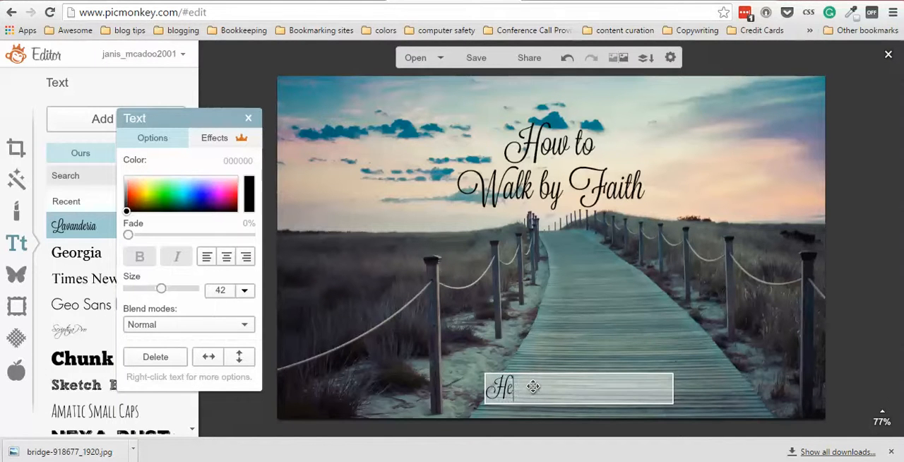
pyautogui.write('artsongs')
pyautogui.write('blog.com')
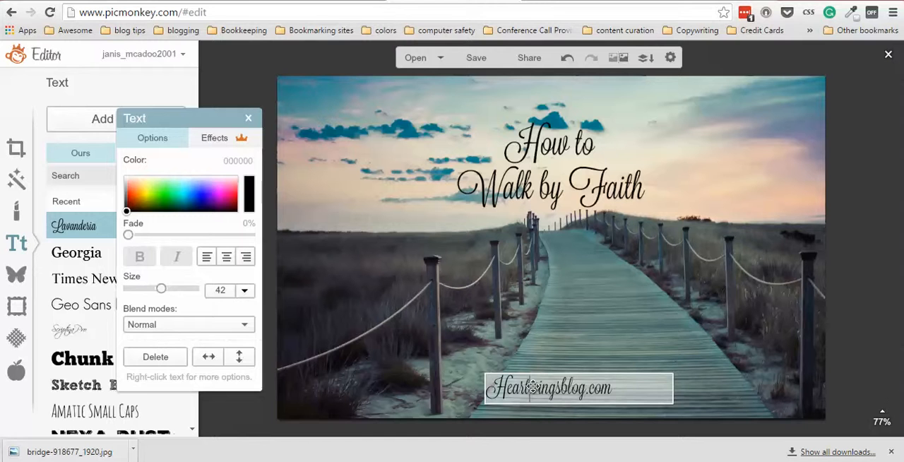
# Centre-align the "Heartwingsblog.com" text and stretch its box across the photo's full width.
pyautogui.click(631, 387)
pyautogui.moveTo(632, 388); pyautogui.dragTo(407, 338)
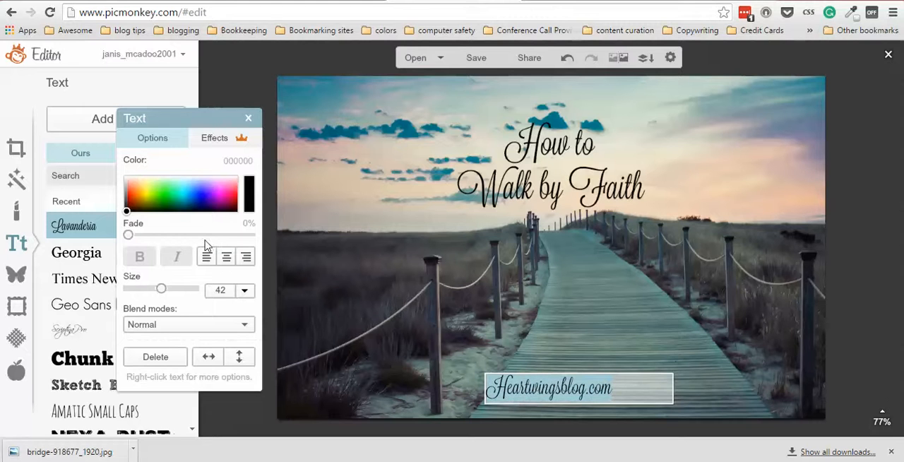
pyautogui.click(226, 258)
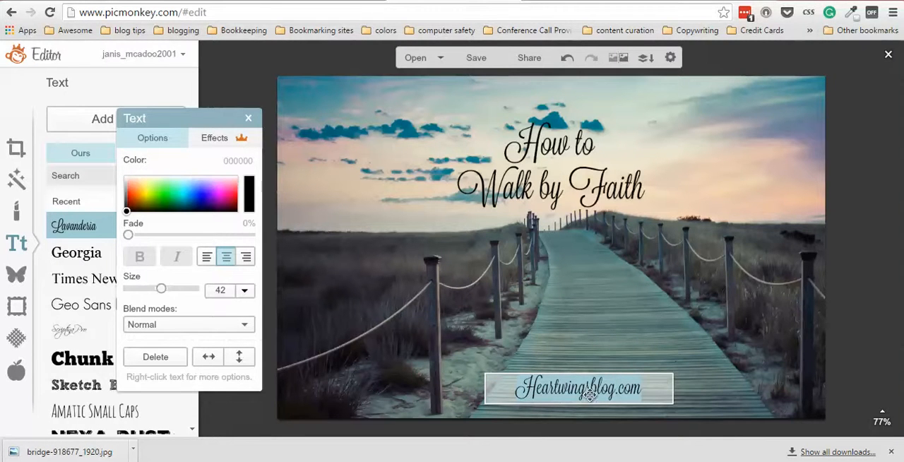
pyautogui.click(484, 388)
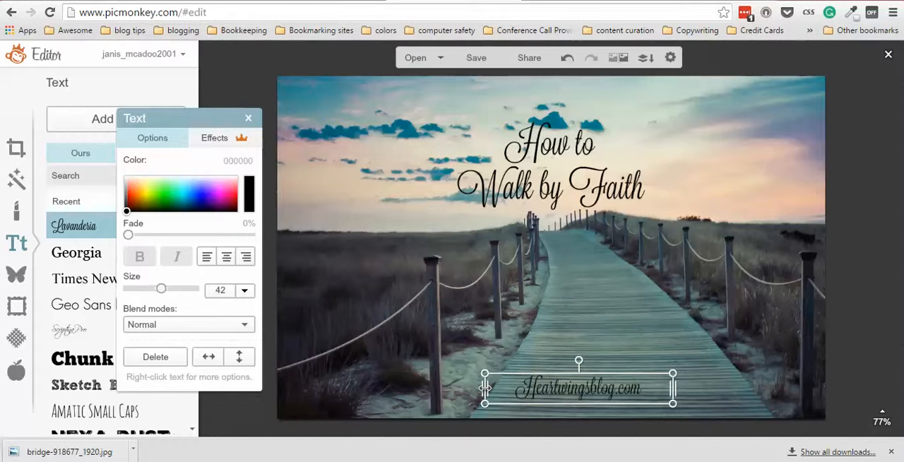
pyautogui.moveTo(485, 387); pyautogui.dragTo(278, 392)
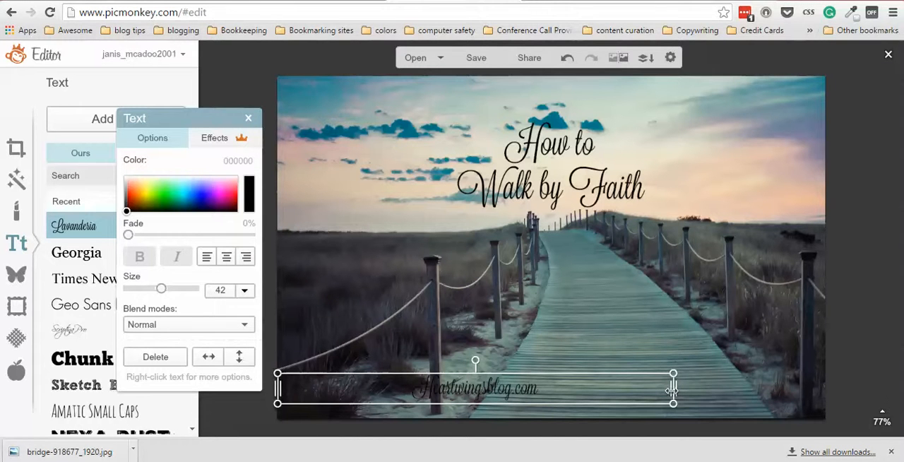
pyautogui.moveTo(673, 388); pyautogui.dragTo(823, 382)
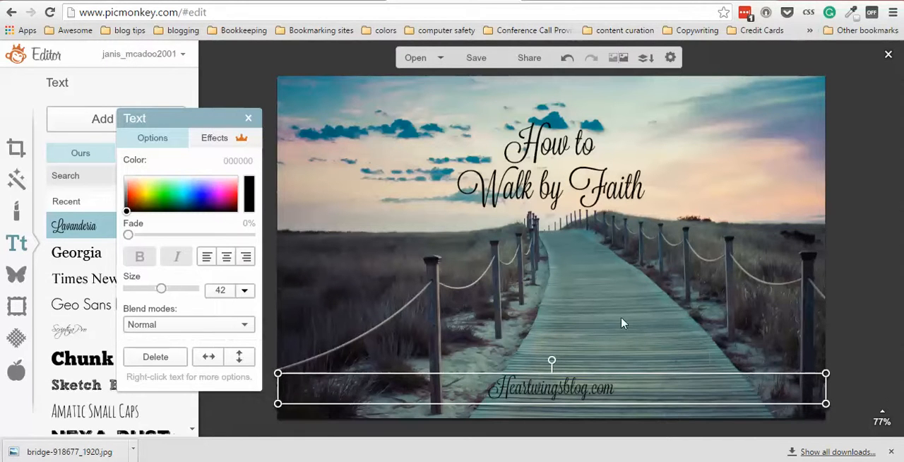
pyautogui.click(414, 278)
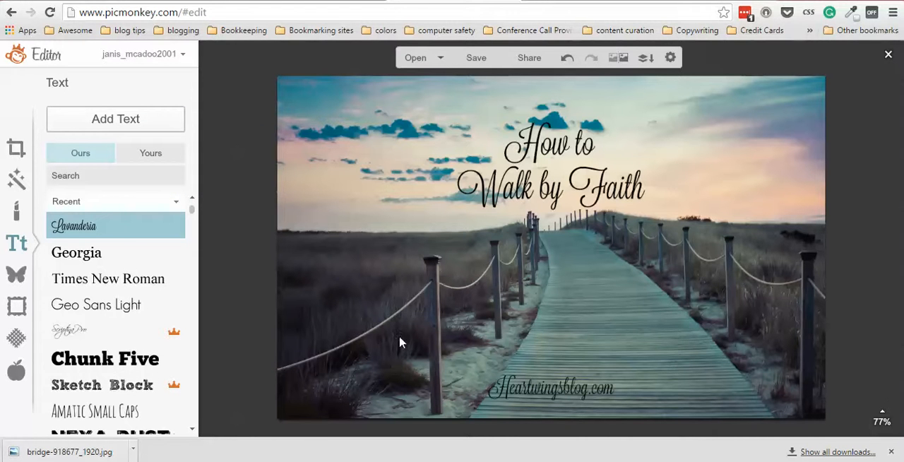
# Save the finished graphic to the Downloads folder as a JPG named "How to Walk by Faith".
pyautogui.click(474, 62)
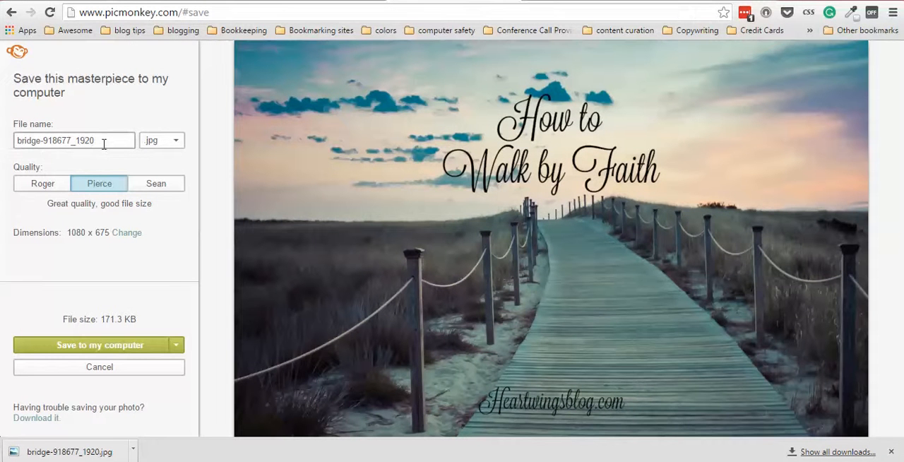
pyautogui.moveTo(105, 141); pyautogui.dragTo(2, 144)
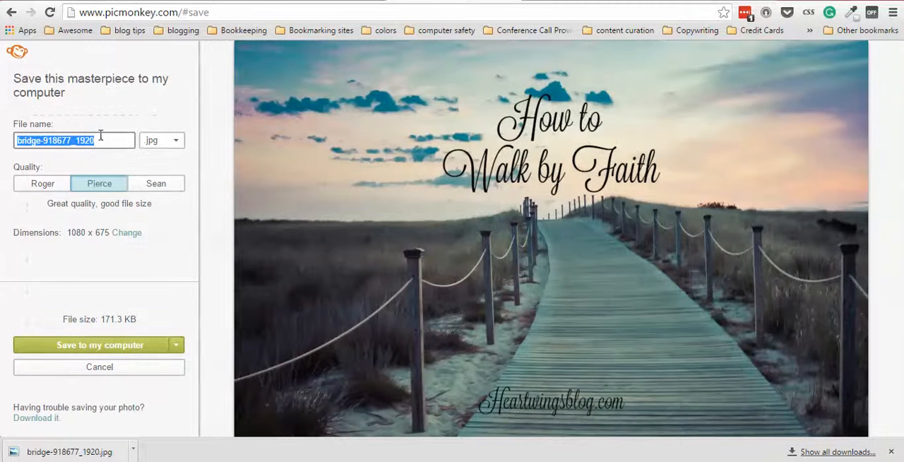
pyautogui.moveTo(104, 142); pyautogui.dragTo(10, 145)
pyautogui.press('BackSpace')
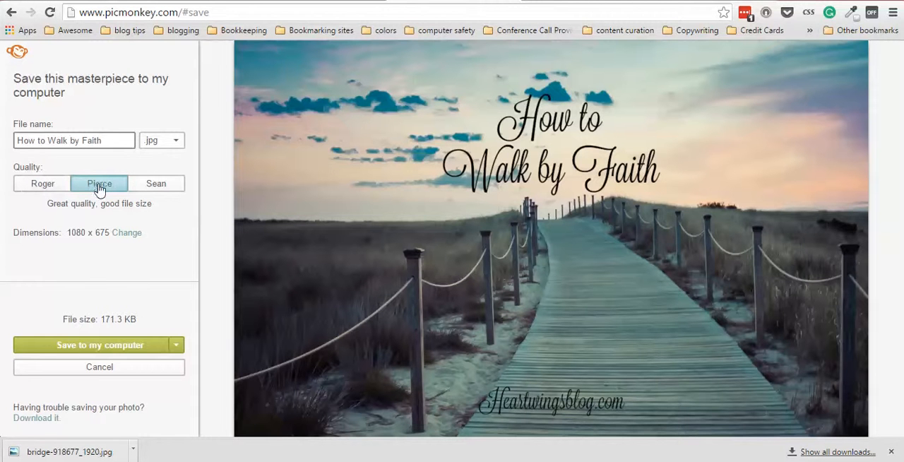
pyautogui.click(85, 346)
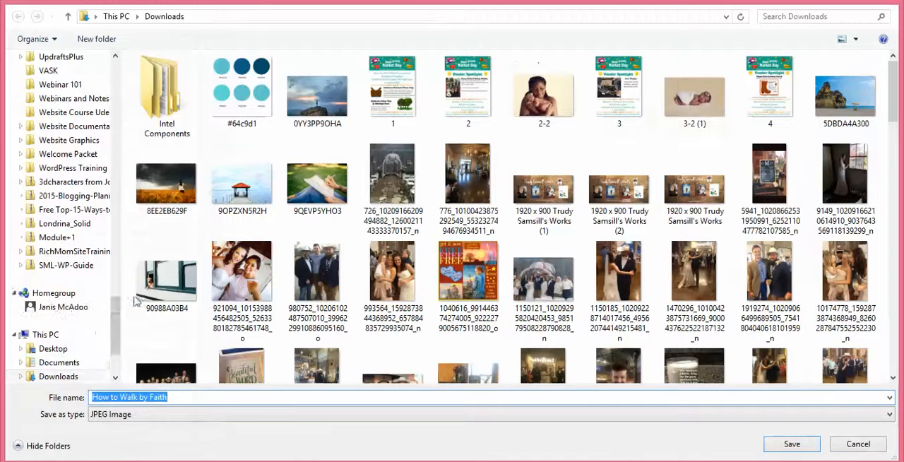
pyautogui.click(788, 443)
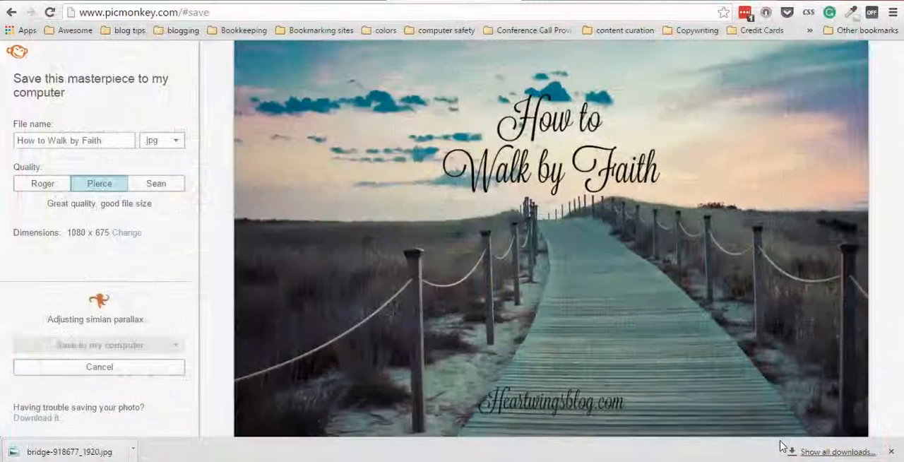